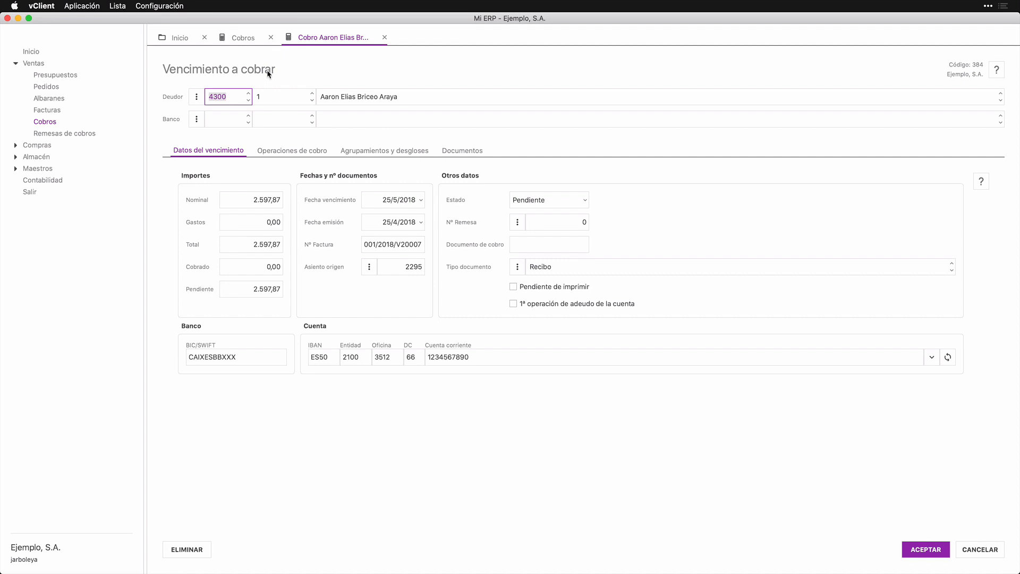
Step: From the Cobros list, open the 700,58 receivable due 29/11/2019 in its own tab
click(241, 37)
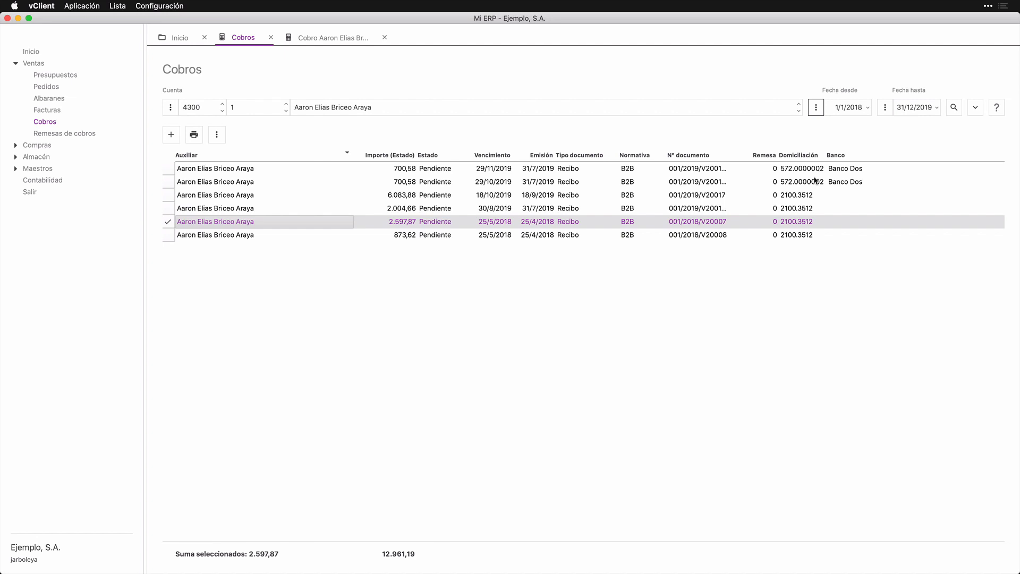
double_click(266, 168)
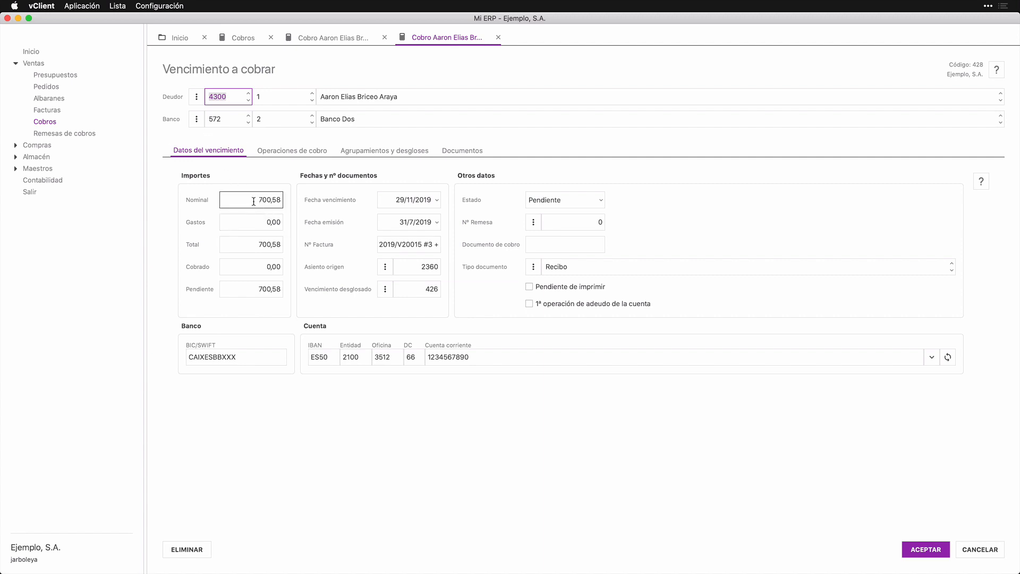
Step: Return to the 2.597,87 receivable from invoice 001/2018/V20007
click(303, 38)
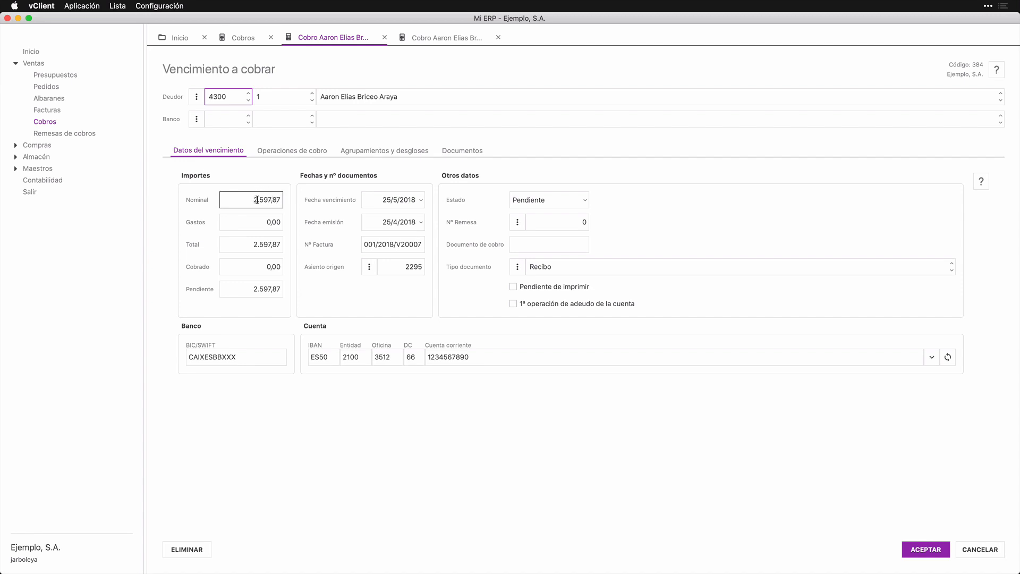
click(260, 224)
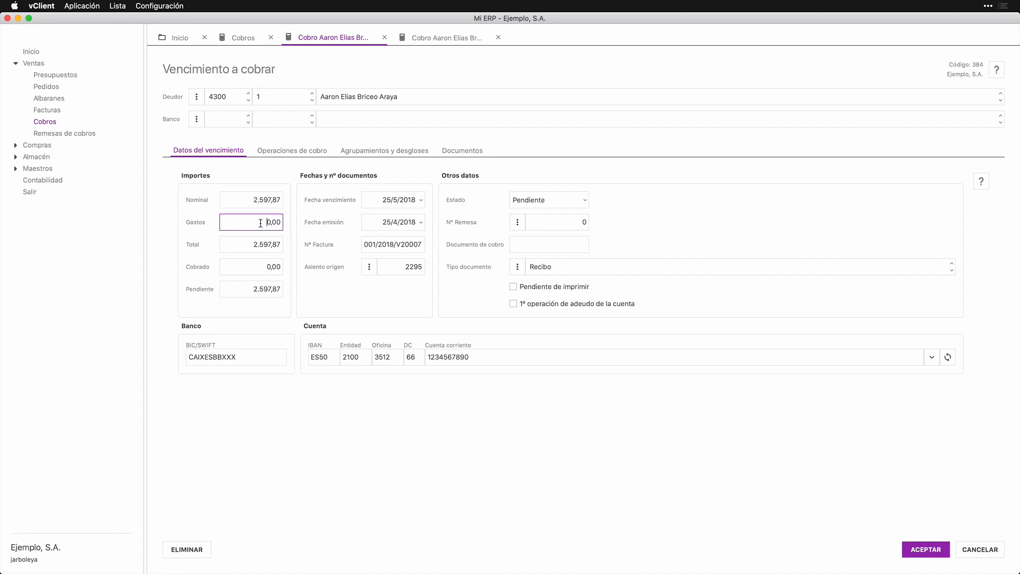
text(2)
key(Tab)
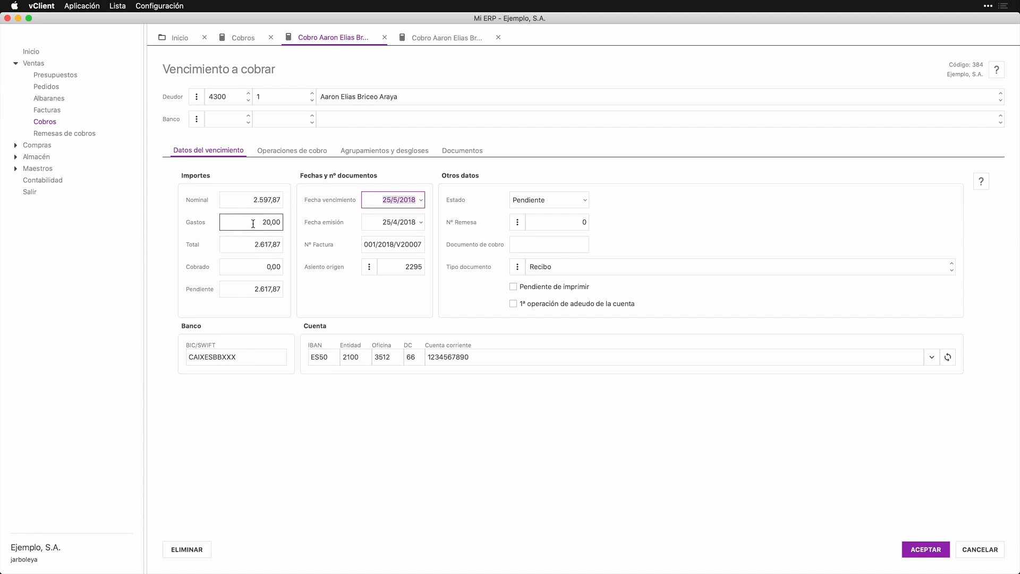
click(254, 222)
key(Delete)
key(Tab)
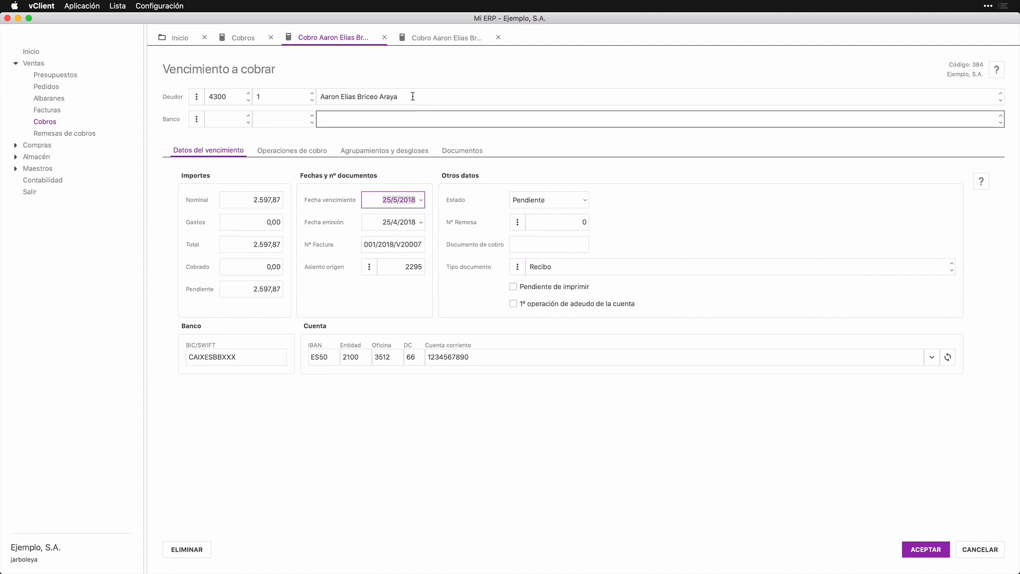
click(423, 38)
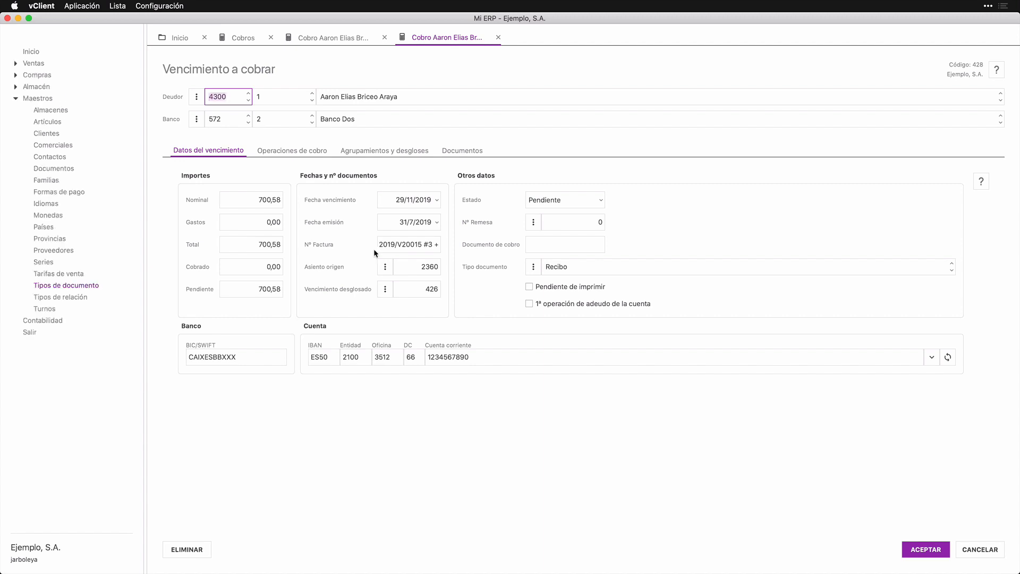
triple_click(422, 244)
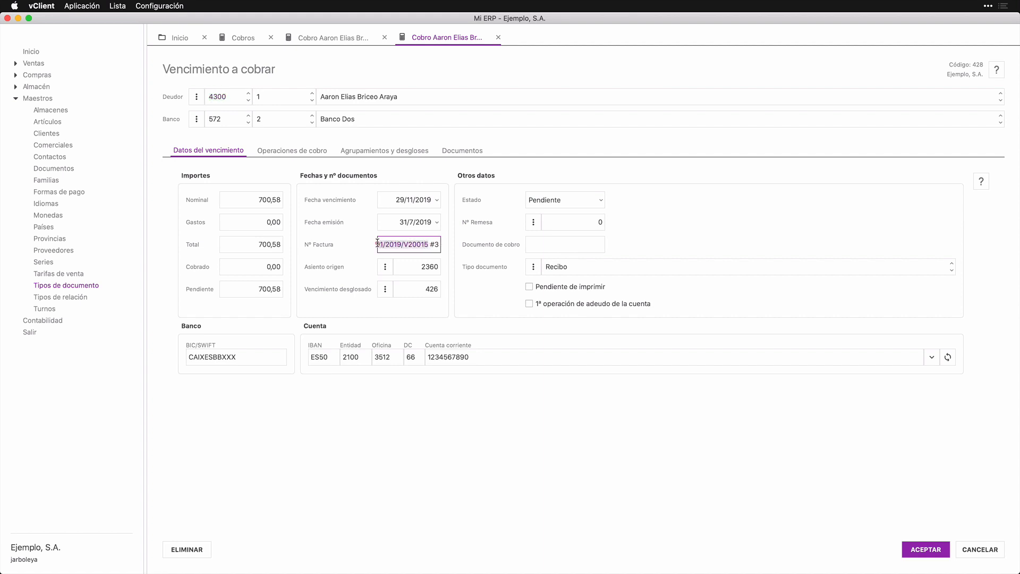
click(431, 244)
key(Right)
key(Right)
key(Right)
text(+)
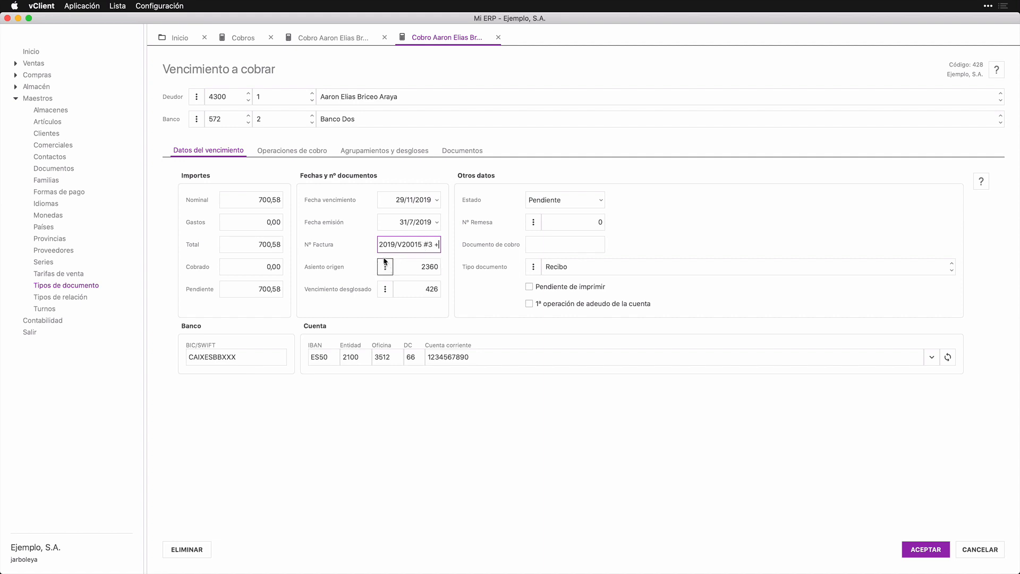
click(321, 38)
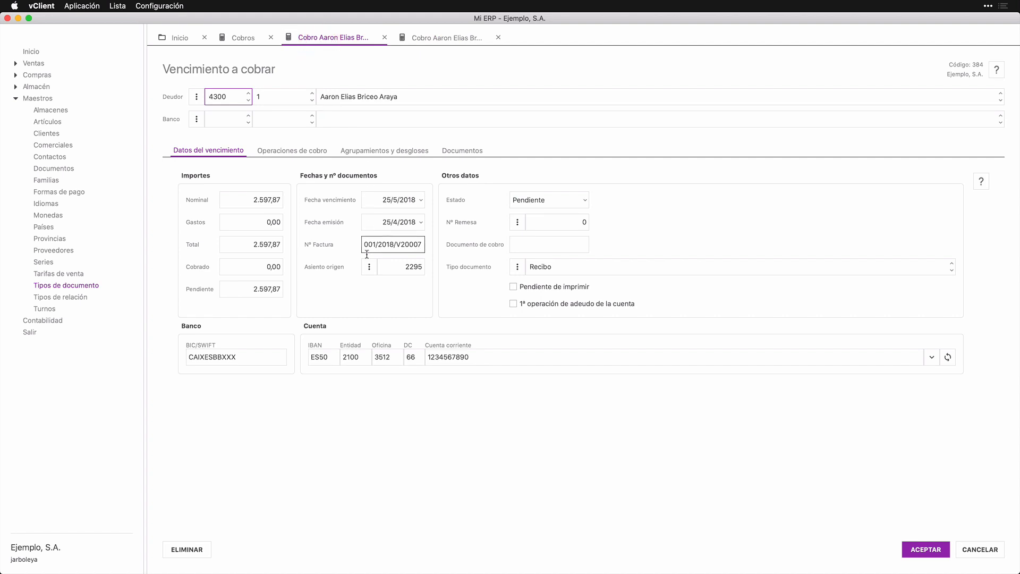
click(371, 271)
click(378, 290)
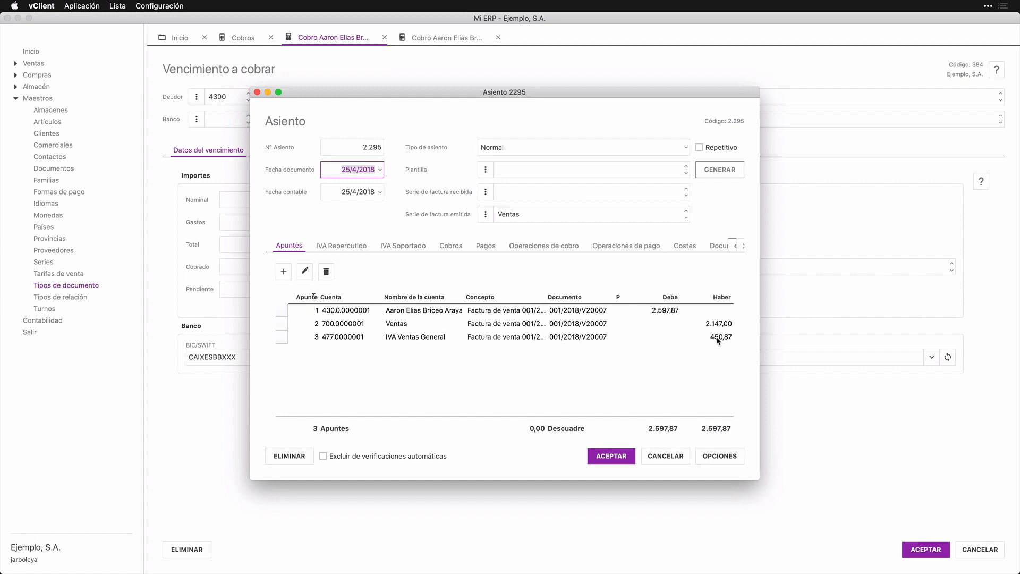
click(665, 456)
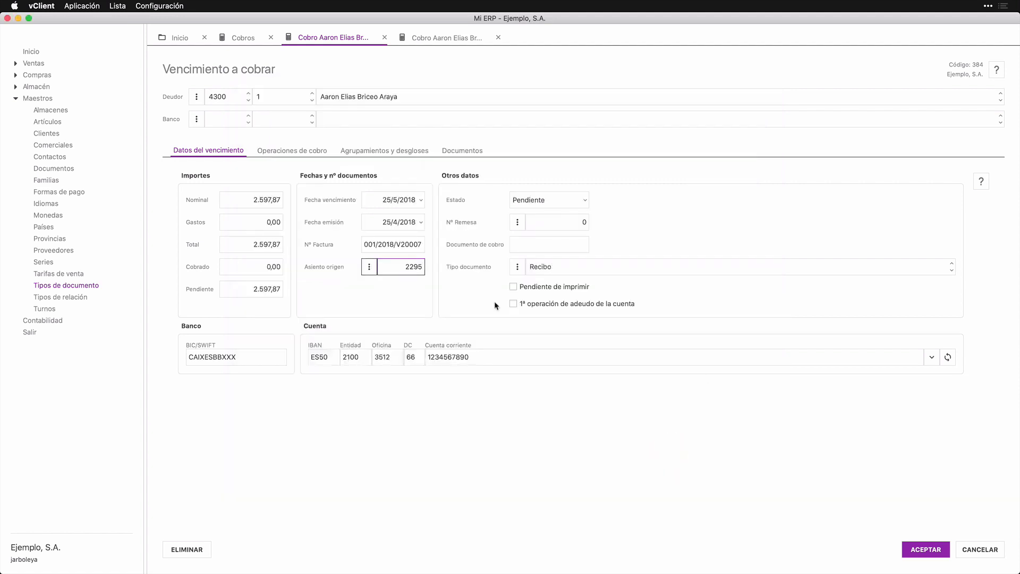
Step: From the 700,58 receivable, open originating journal entry 2360 and widen its window
click(441, 39)
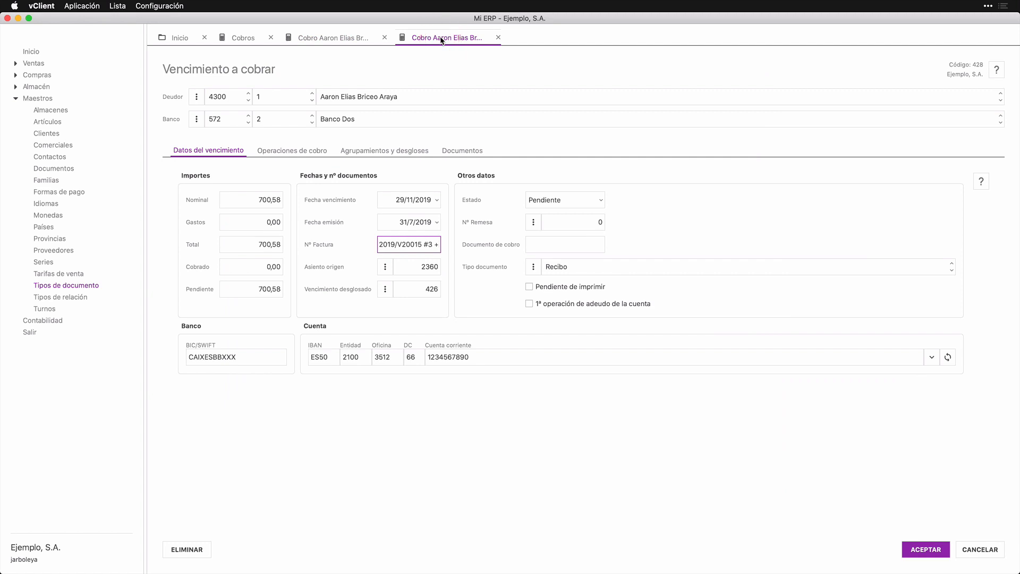
click(385, 267)
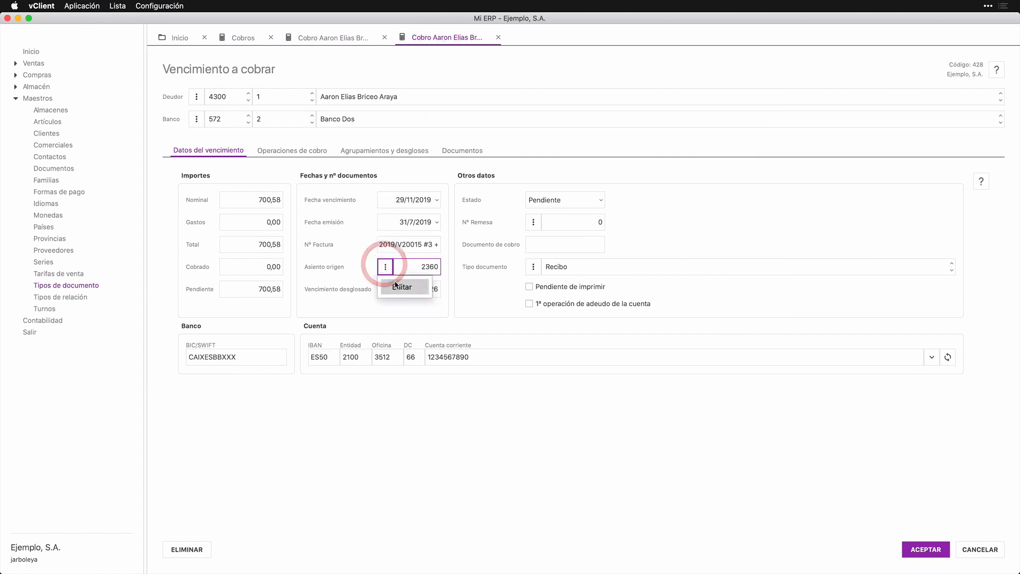
click(398, 285)
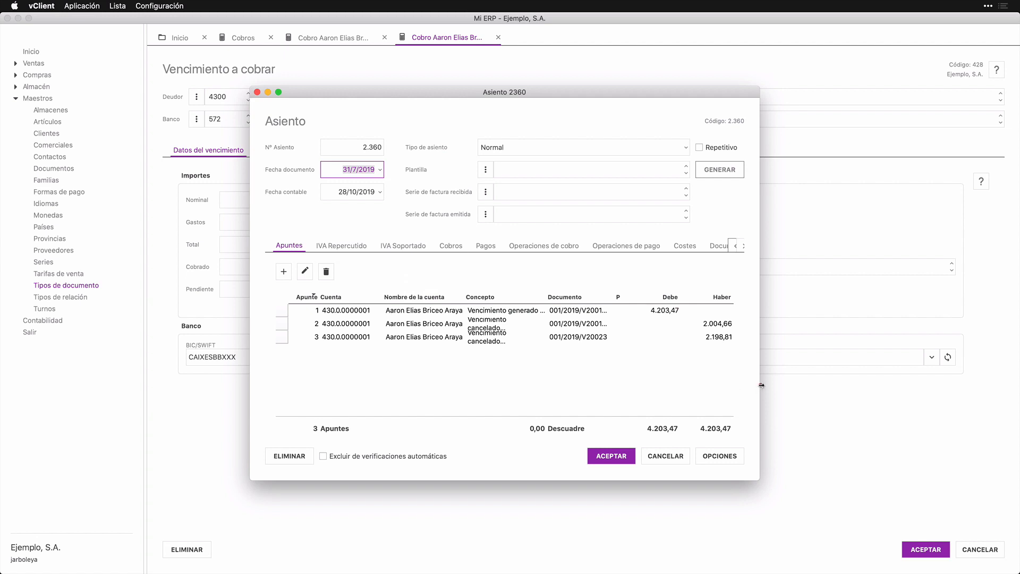
drag(760, 385, 858, 384)
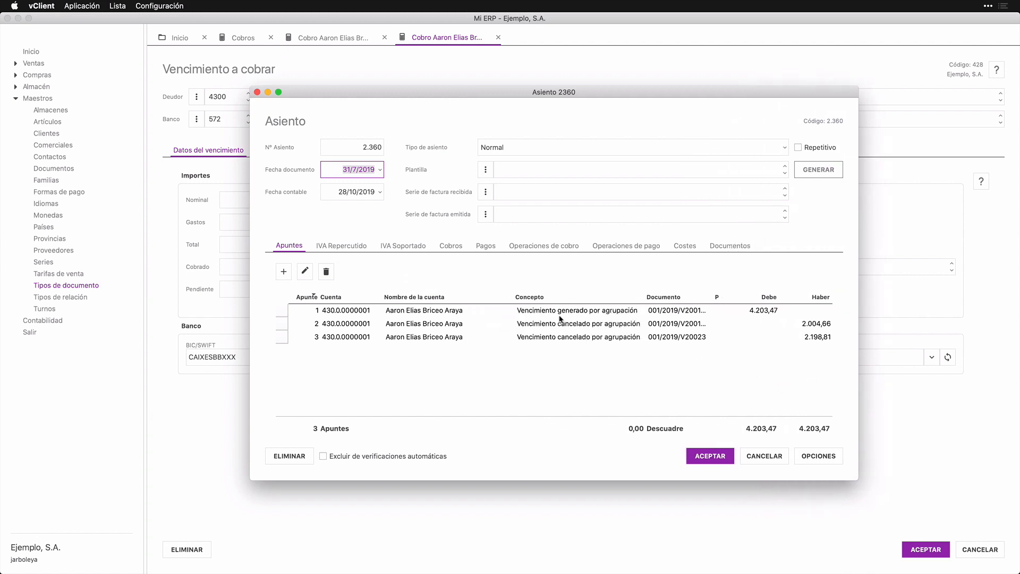
Step: Inspect the grouping lines 4.203,47, 2.004,66 and 2.198,81, then close entry 2360
click(620, 309)
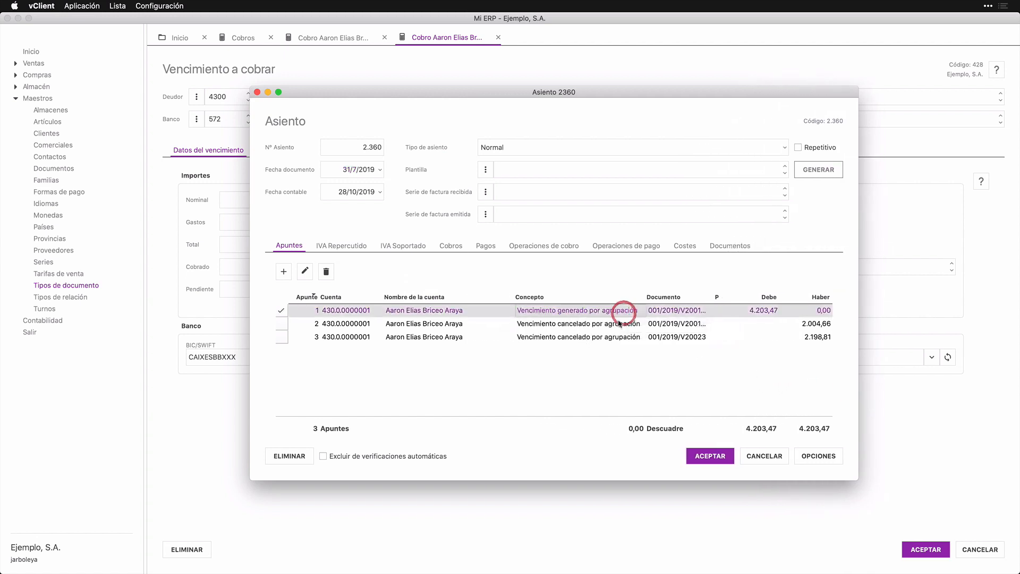
click(616, 323)
click(613, 337)
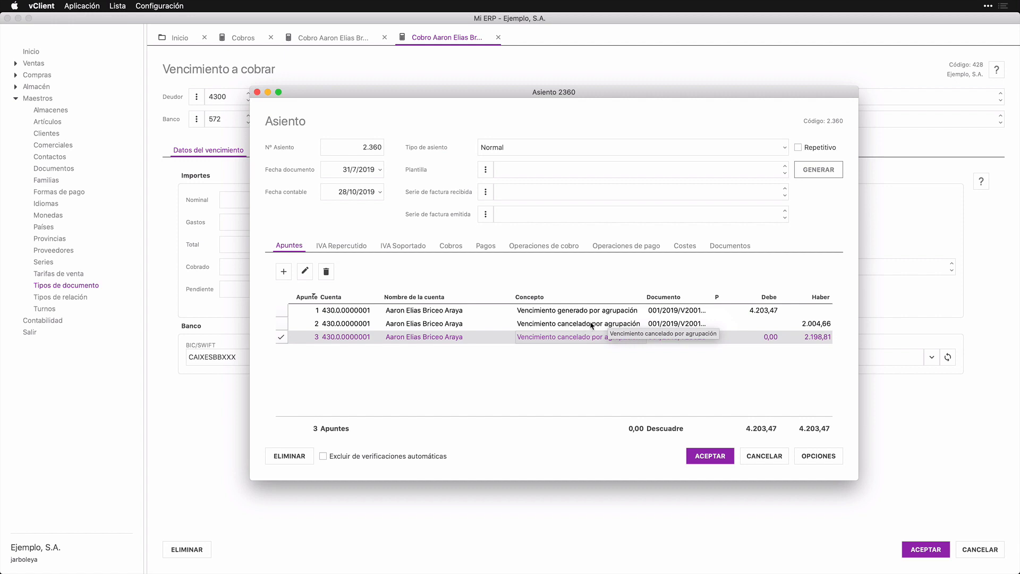
click(592, 326)
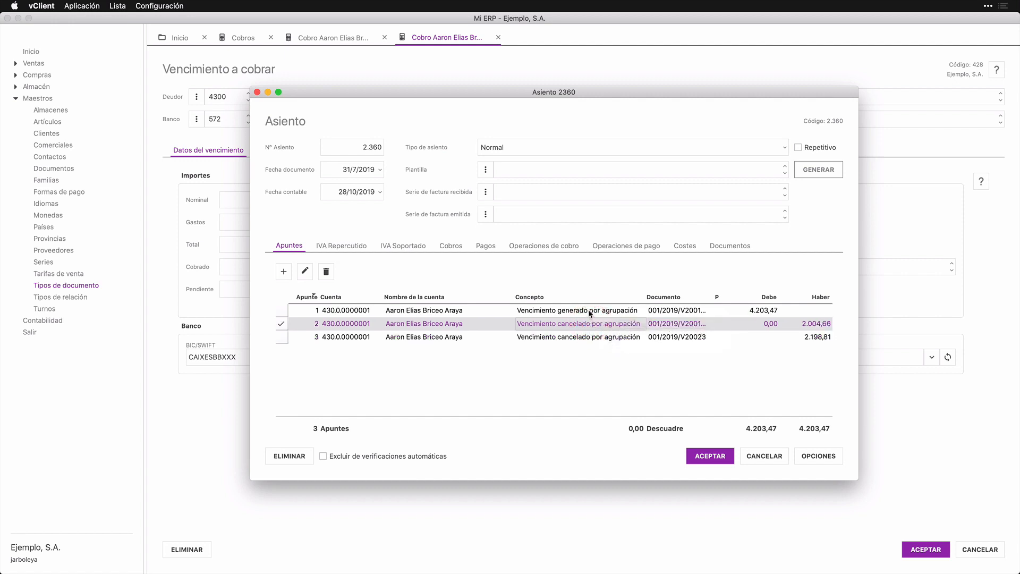
click(590, 311)
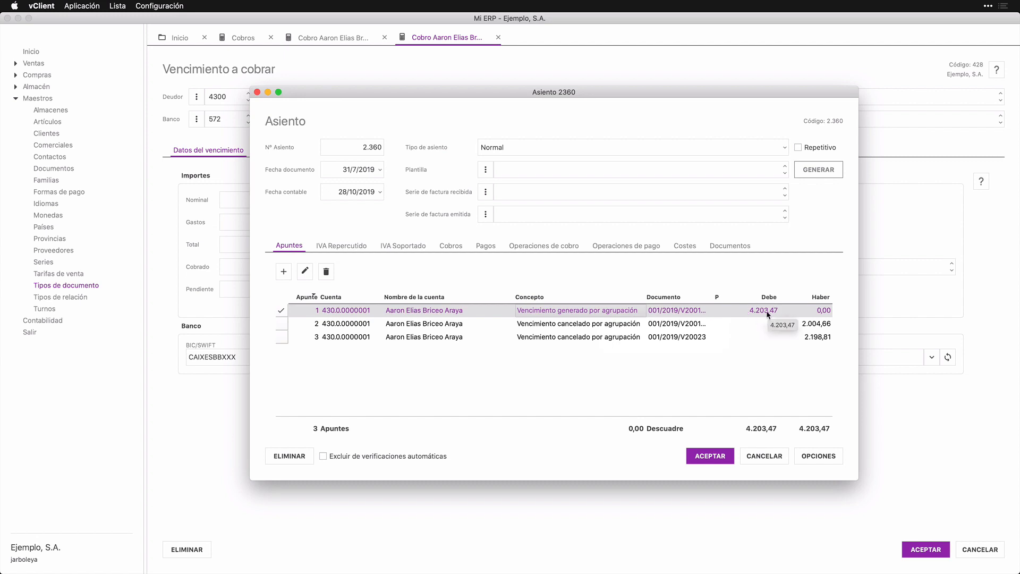
key(Escape)
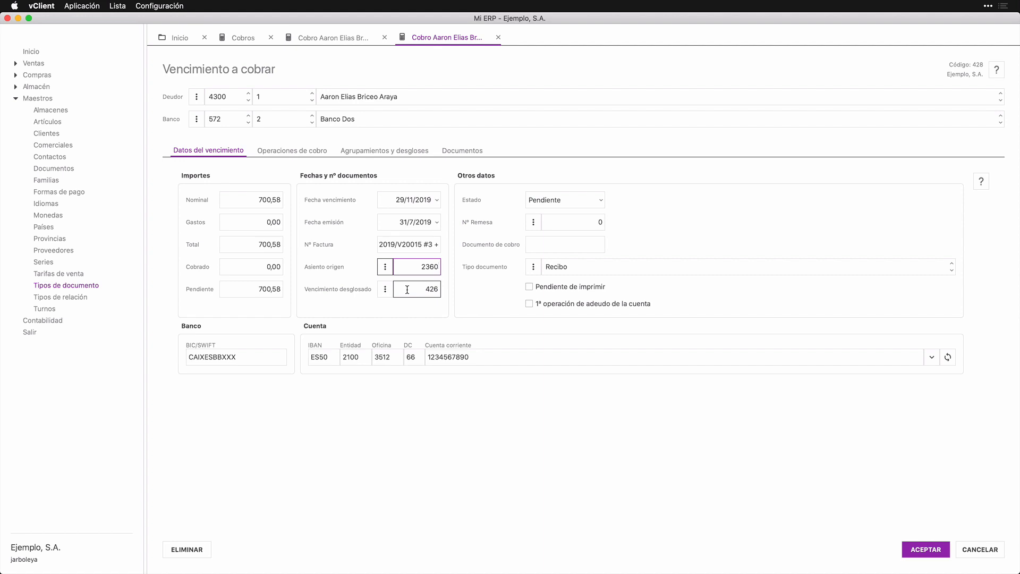
click(386, 289)
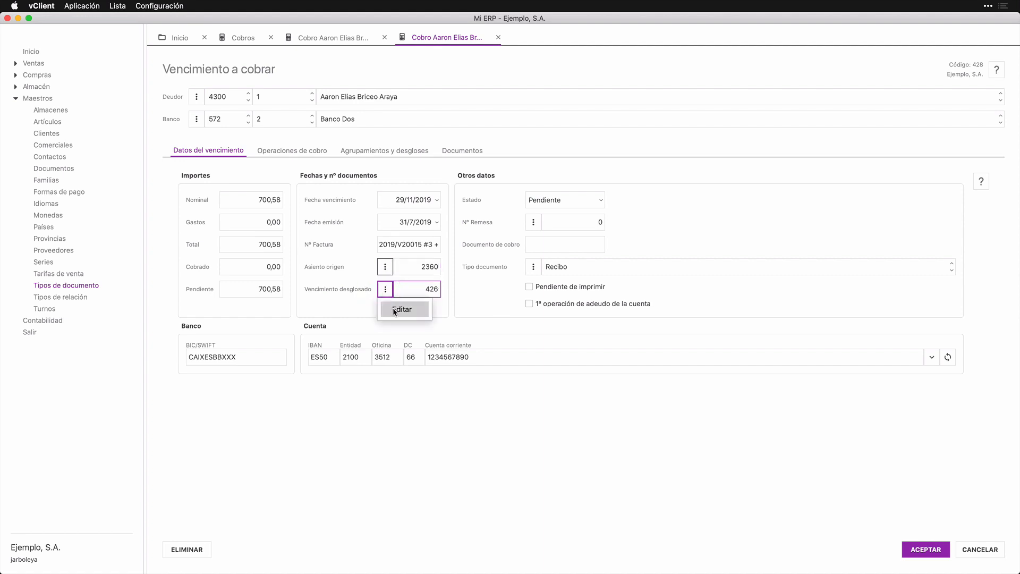
click(401, 309)
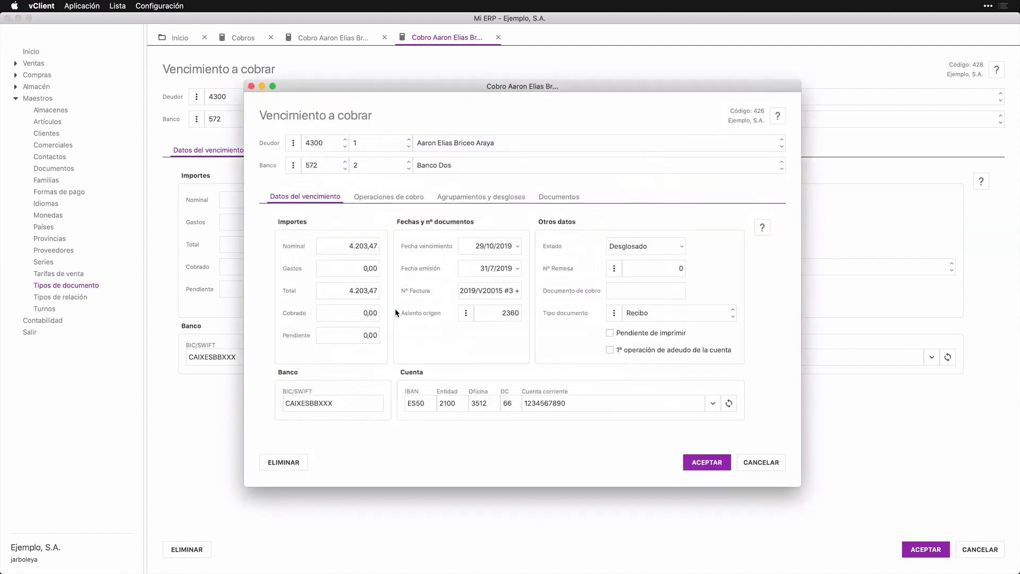
click(385, 199)
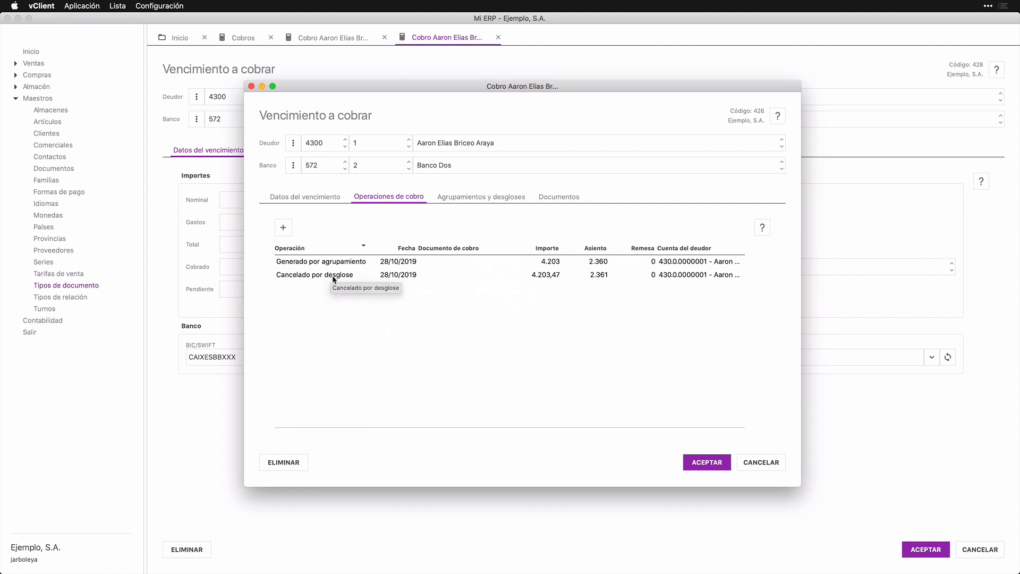
click(450, 200)
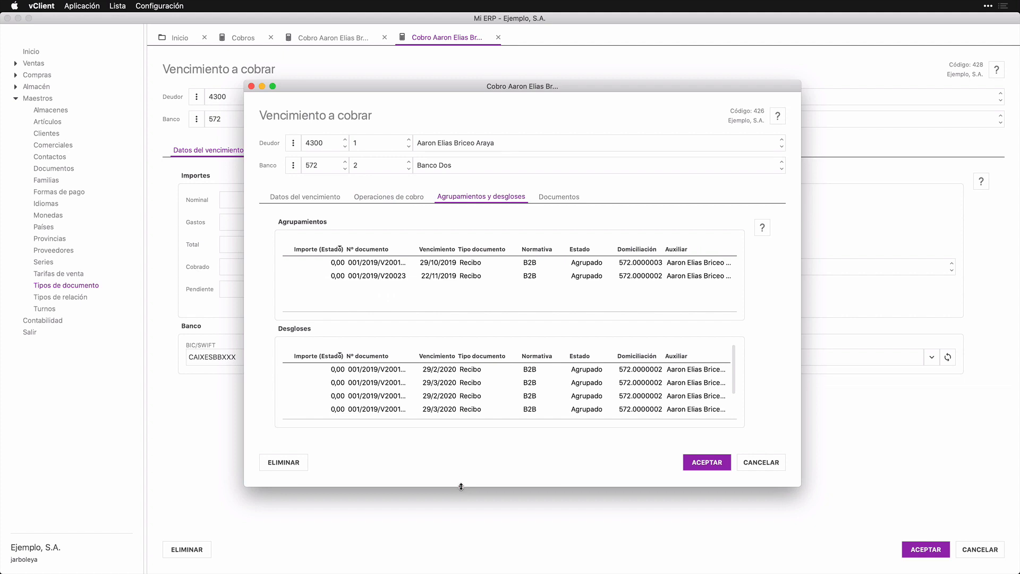
drag(461, 487, 467, 548)
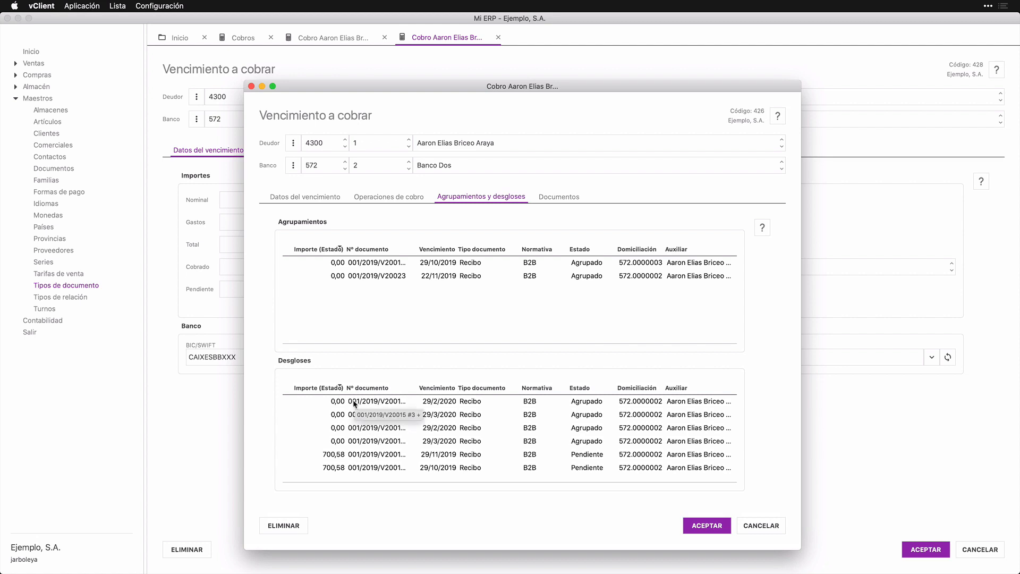
key(Escape)
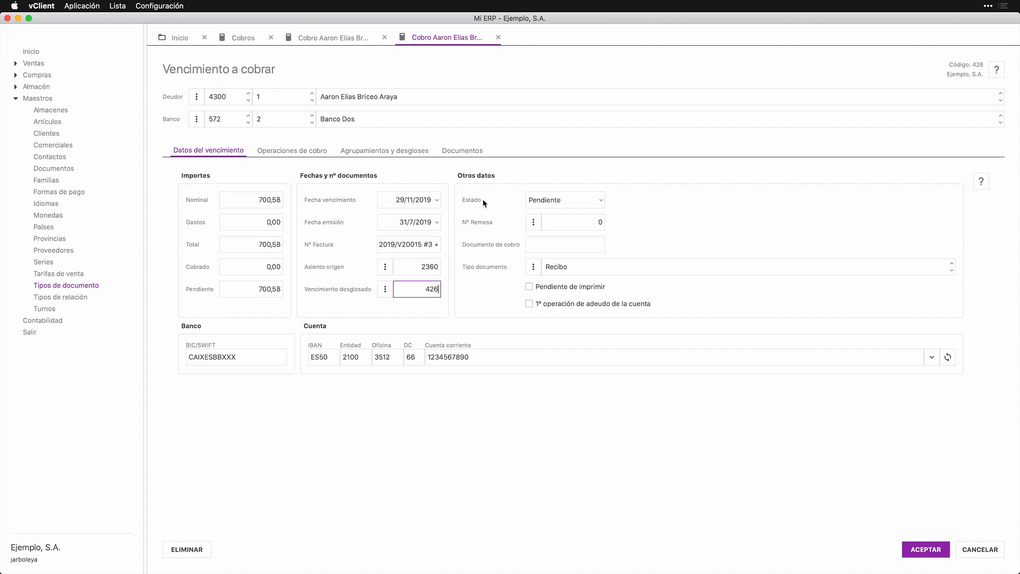
Step: Review the Estado values, keep Pendiente, and bring up the Nº Remesa options
click(601, 200)
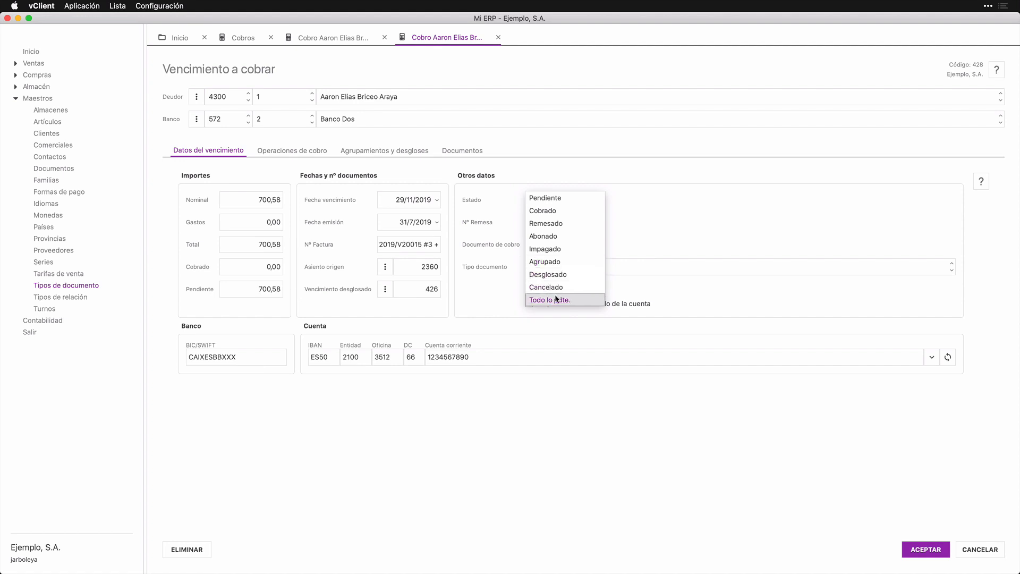
click(476, 299)
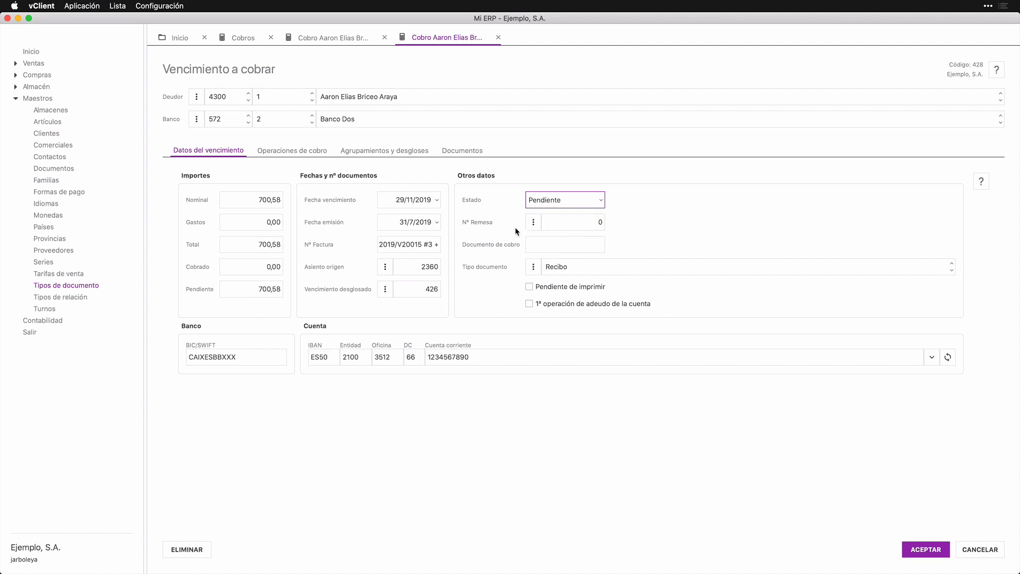
click(533, 222)
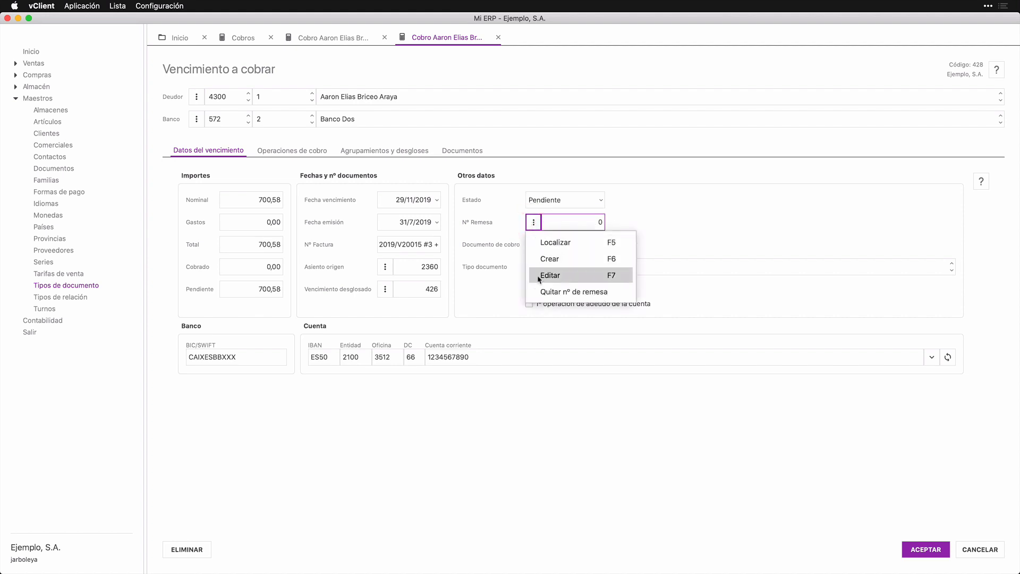
Step: Close the Nº Remesa menu unchanged and move into the empty Documento de cobro field
click(489, 252)
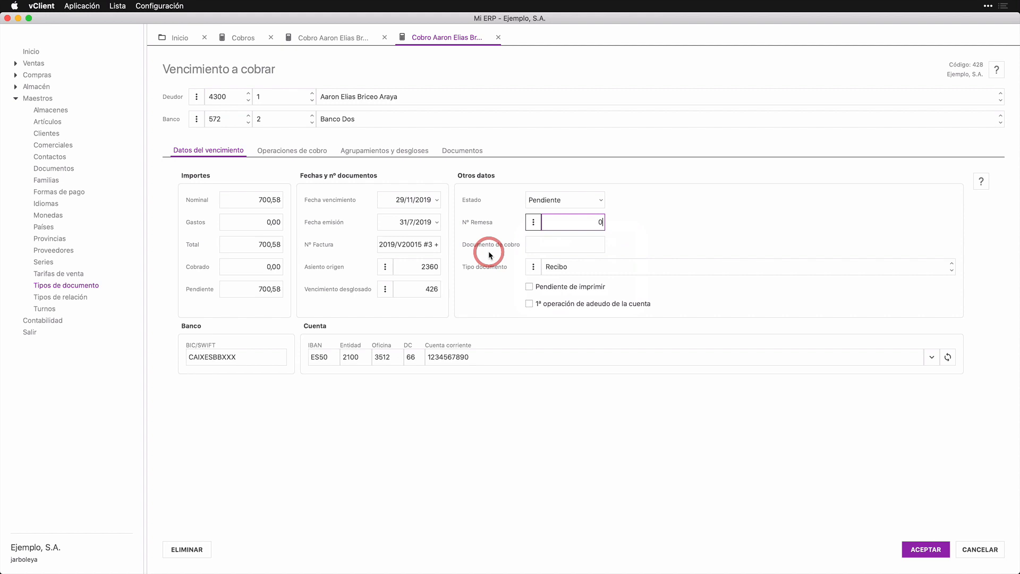
click(540, 242)
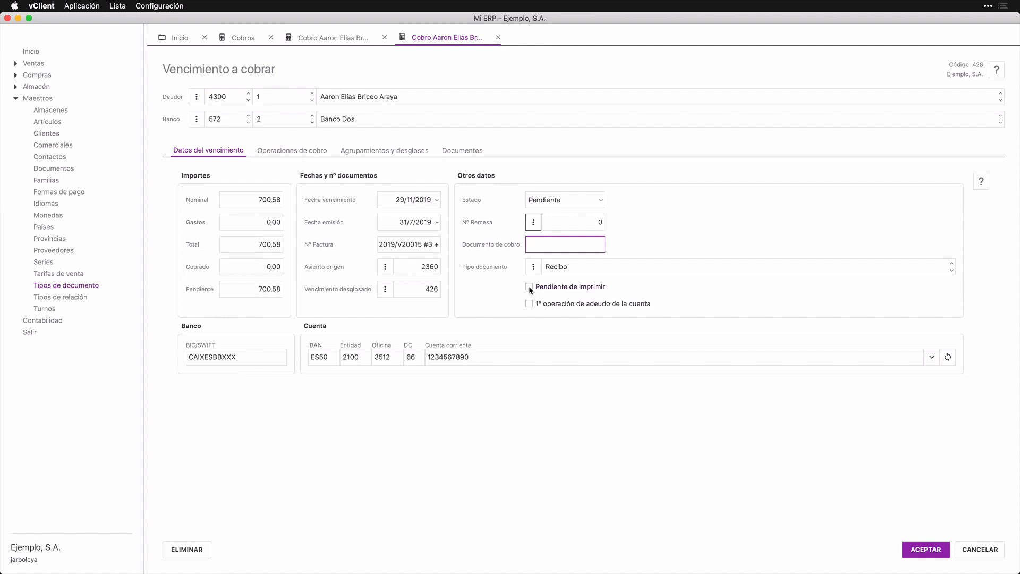
click(529, 287)
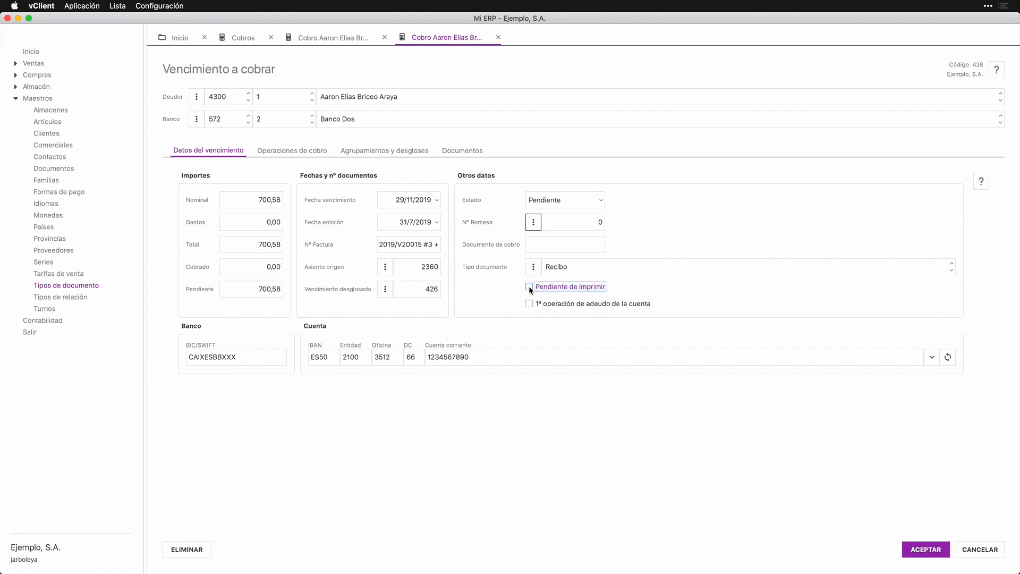
click(528, 303)
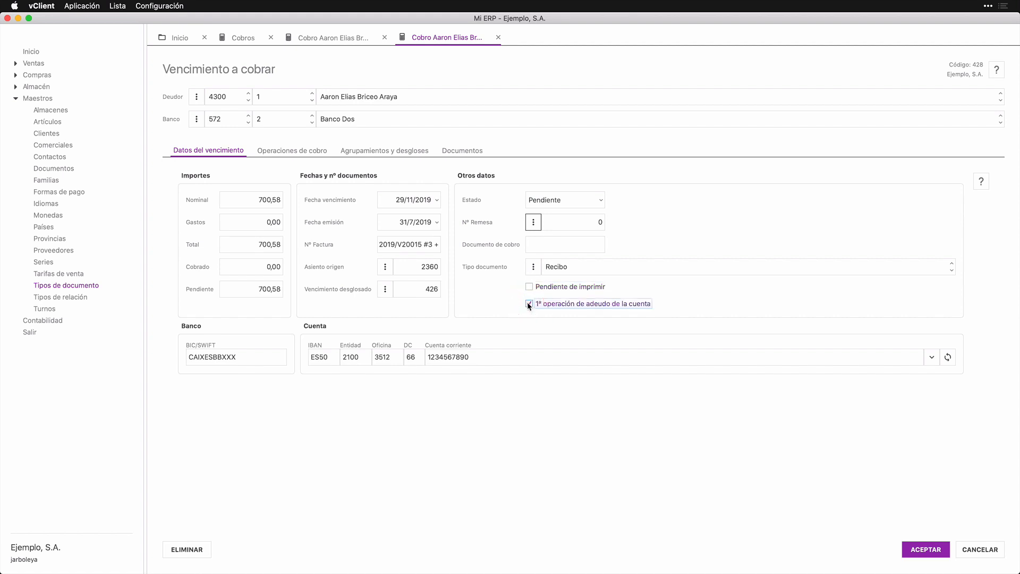
click(529, 304)
click(236, 357)
drag(243, 356, 176, 359)
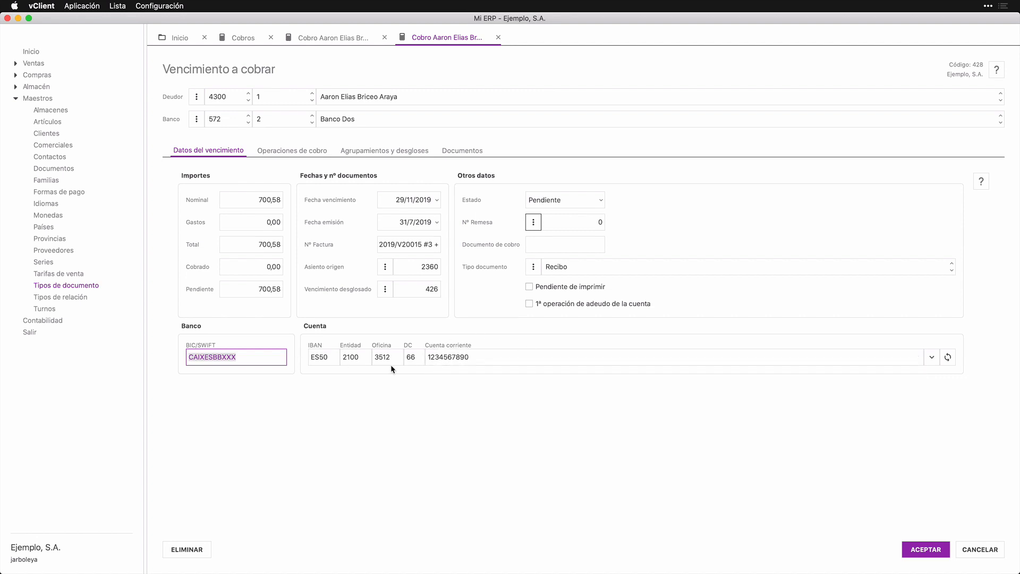
Step: Check the Cuenta completa, then refresh to the debtor's current Banco Dos IBAN account
click(935, 357)
click(895, 390)
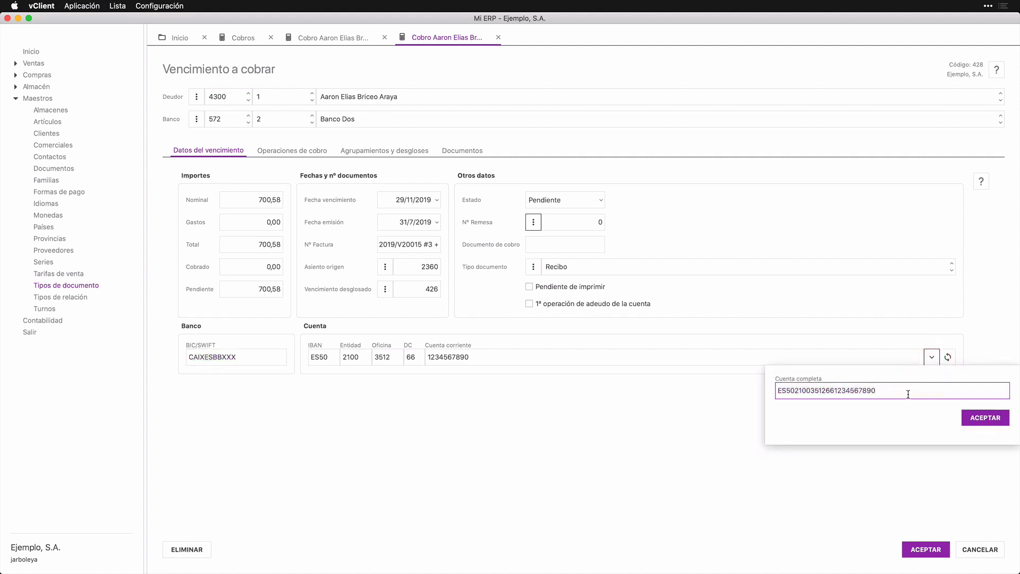
click(979, 419)
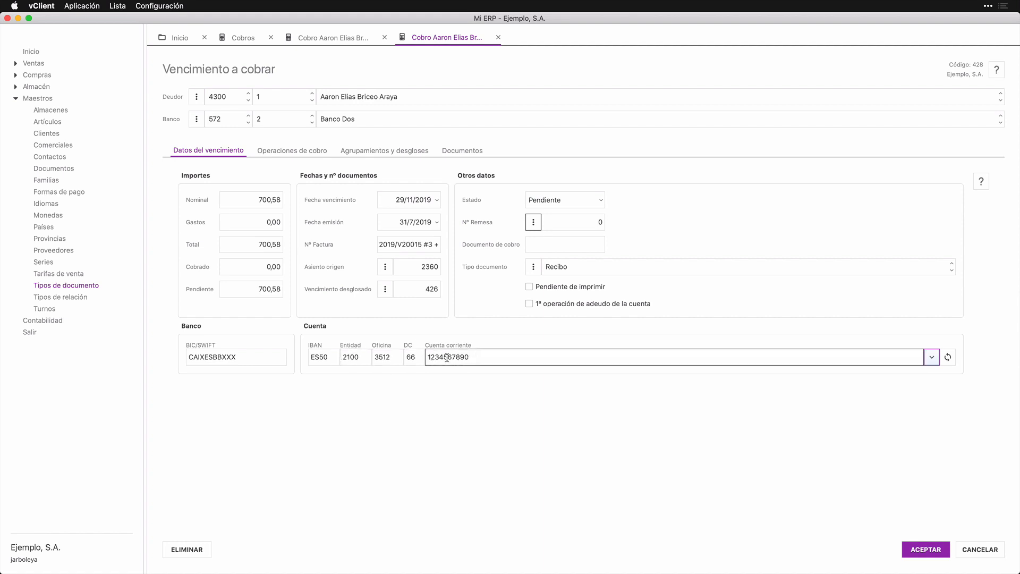
click(932, 357)
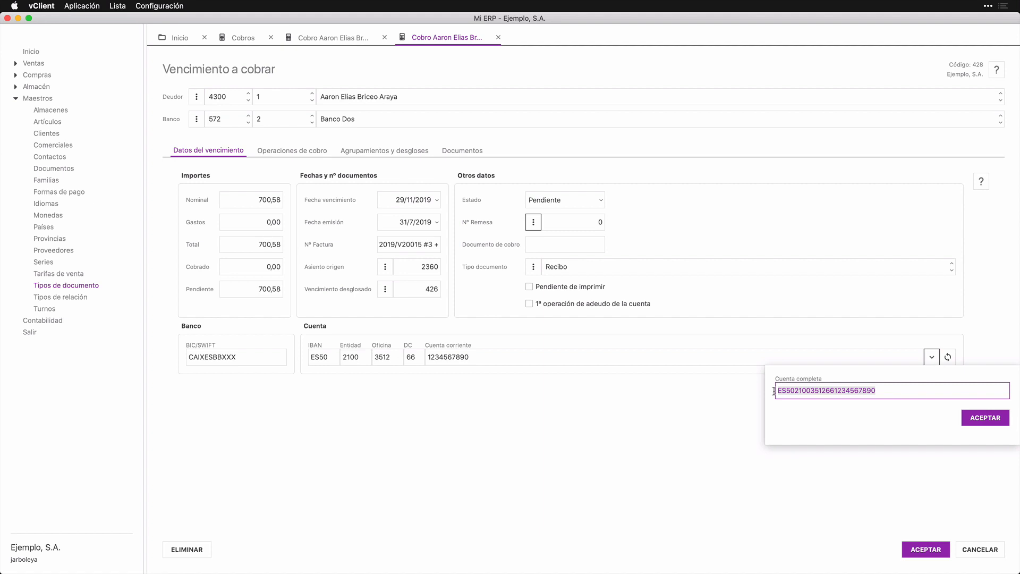
click(978, 419)
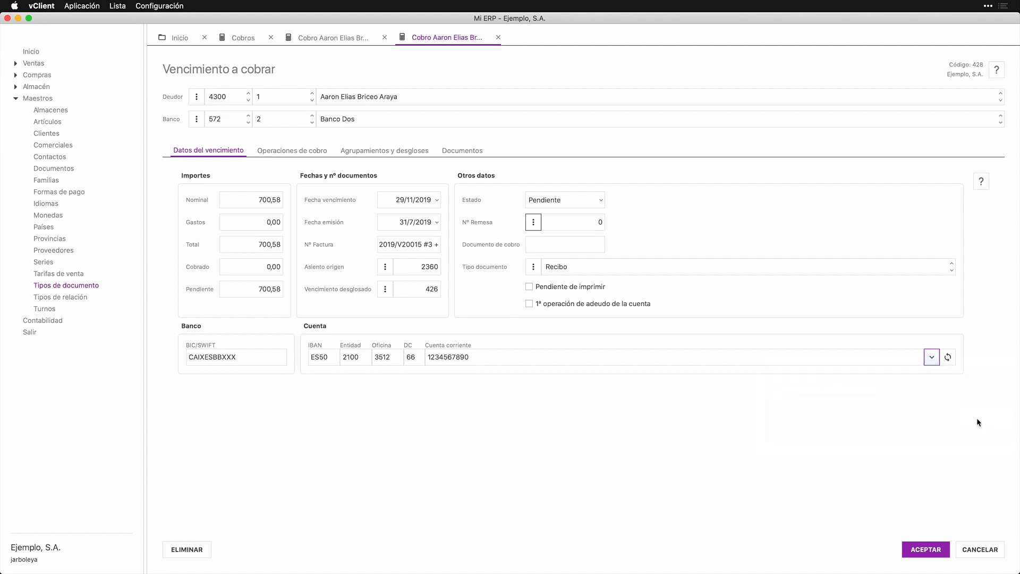
click(949, 359)
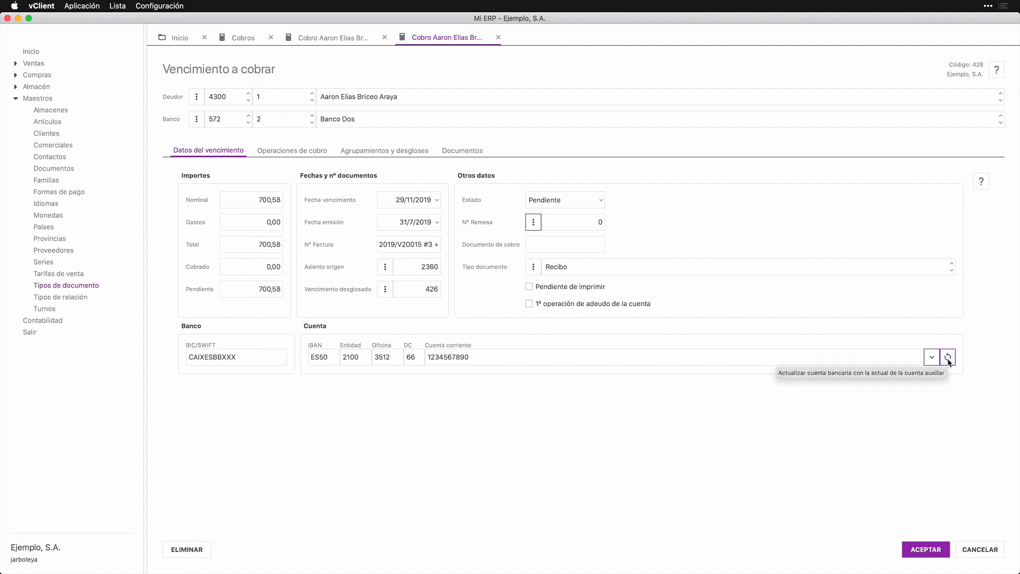